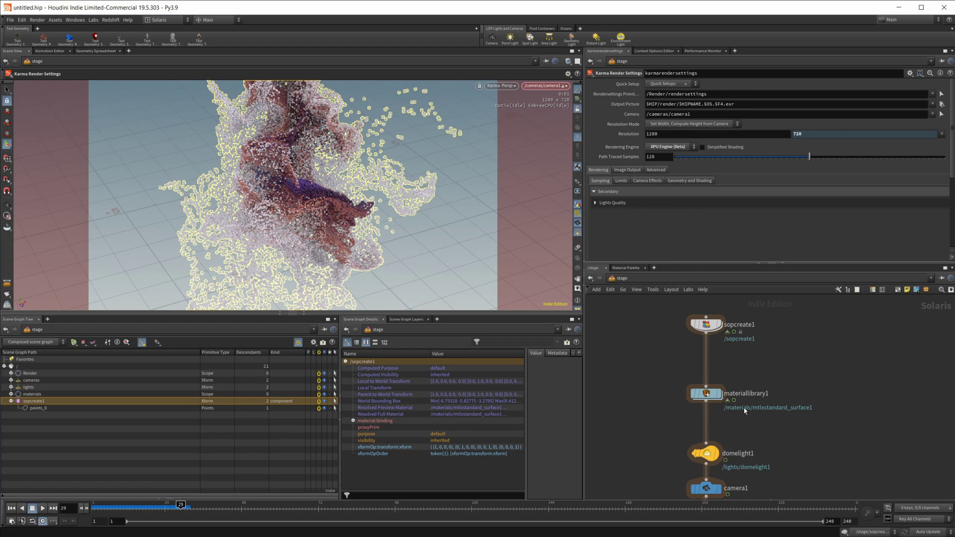
# Step: Review the stage node chain and the trail1 and add1 nodes inside sopcreate1
pyautogui.scroll(-3, 749, 413)
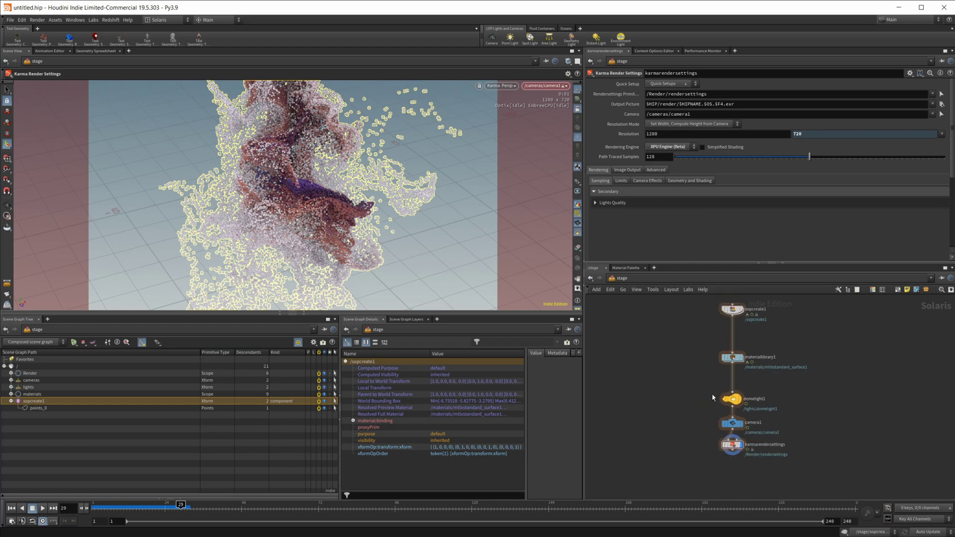
pyautogui.click(732, 444)
pyautogui.scroll(2, 701, 315)
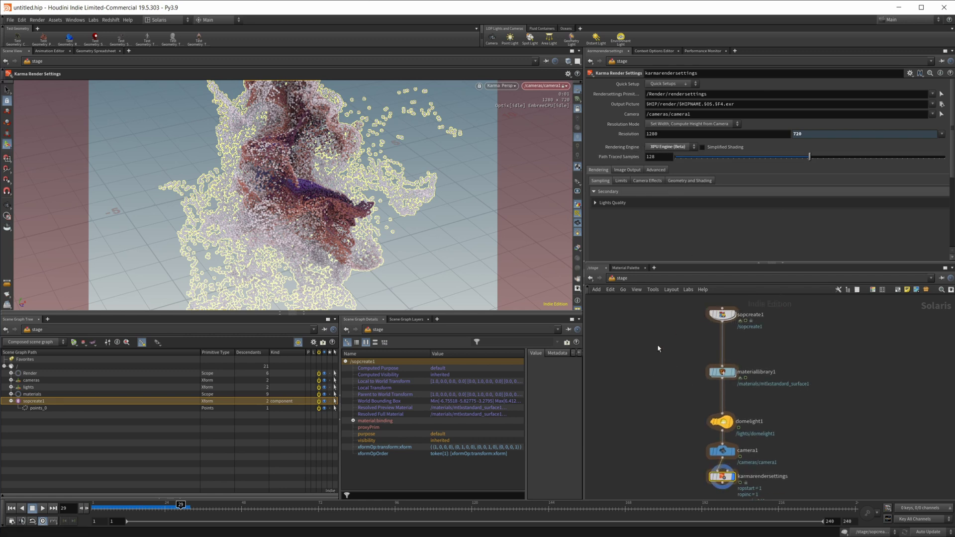
pyautogui.moveTo(658, 348); pyautogui.dragTo(651, 374, button='middle')
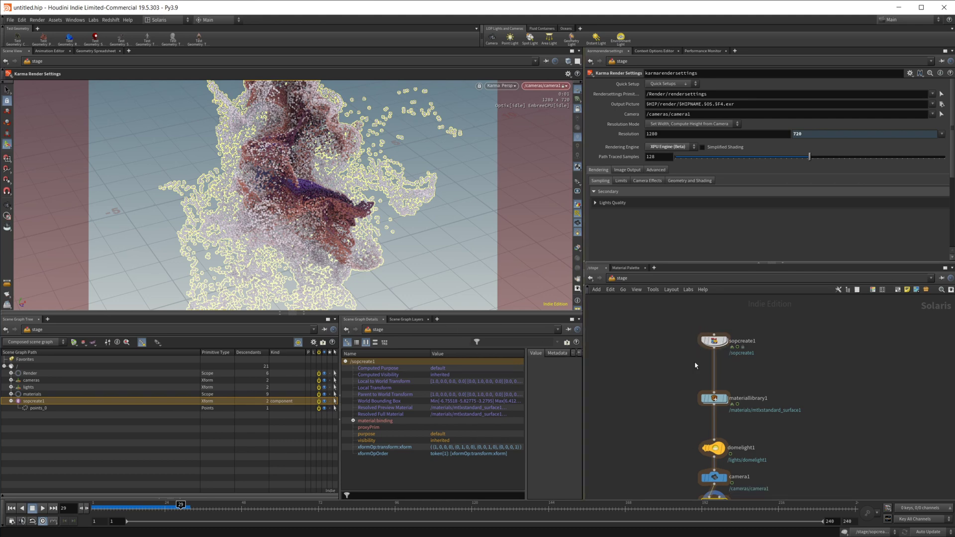
pyautogui.doubleClick(714, 343)
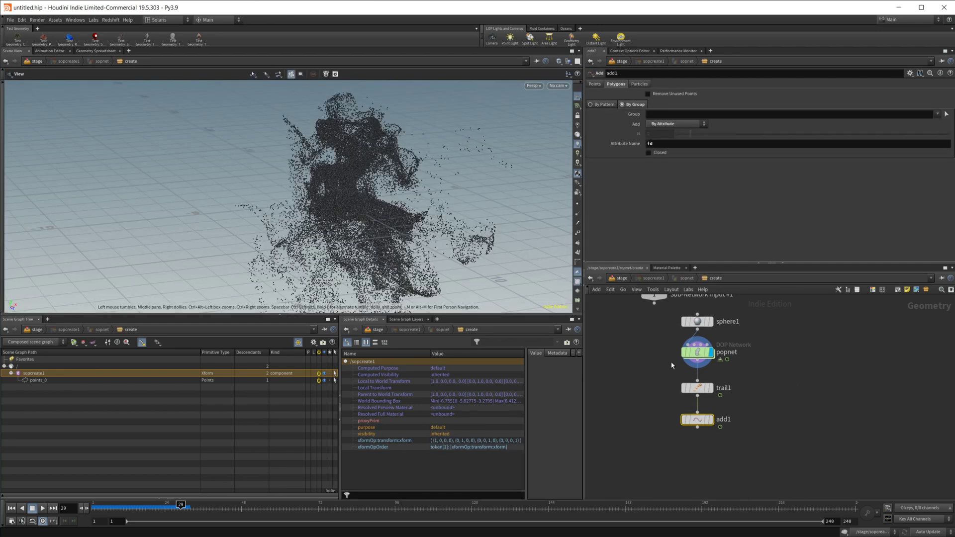
pyautogui.moveTo(677, 371); pyautogui.dragTo(745, 441)
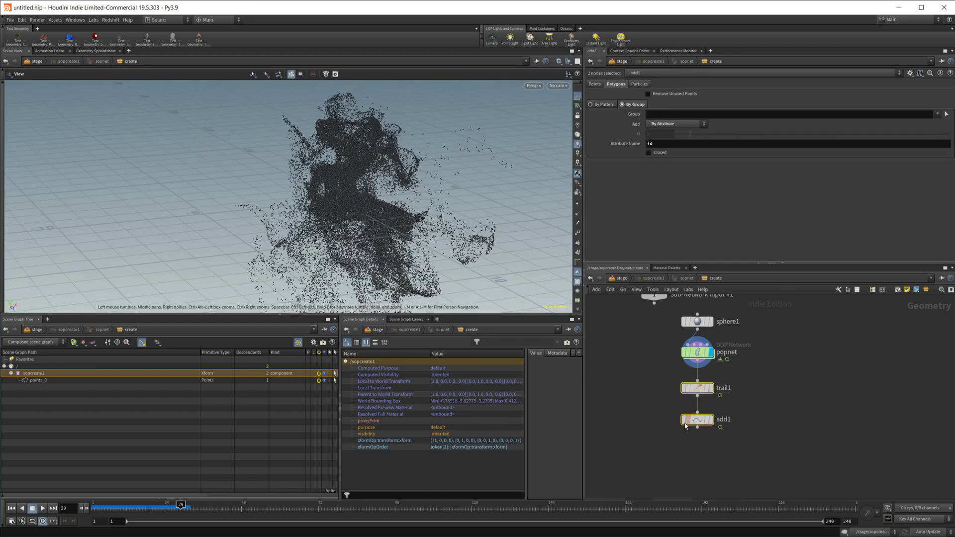
pyautogui.click(622, 278)
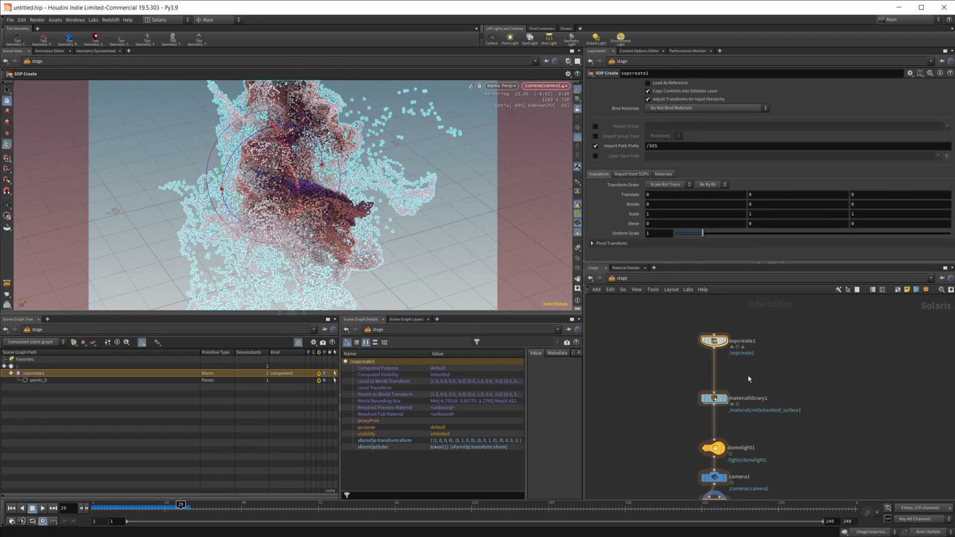
# Step: Insert a Points node after sopcreate1 with Action set to Edit and Uniform Scale 3.06
pyautogui.press('Tab')
pyautogui.write('poi')
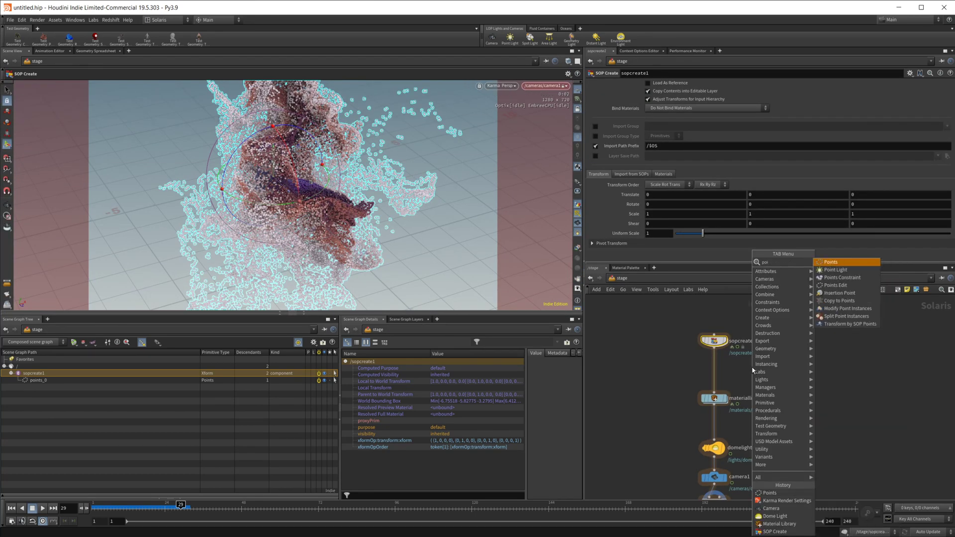
pyautogui.press('Return')
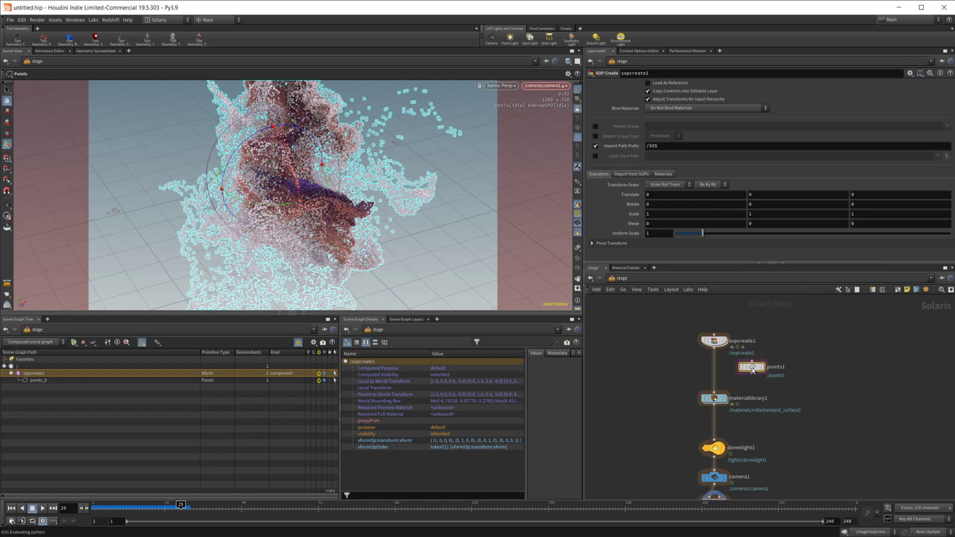
pyautogui.click(752, 370)
pyautogui.moveTo(751, 368); pyautogui.dragTo(720, 368)
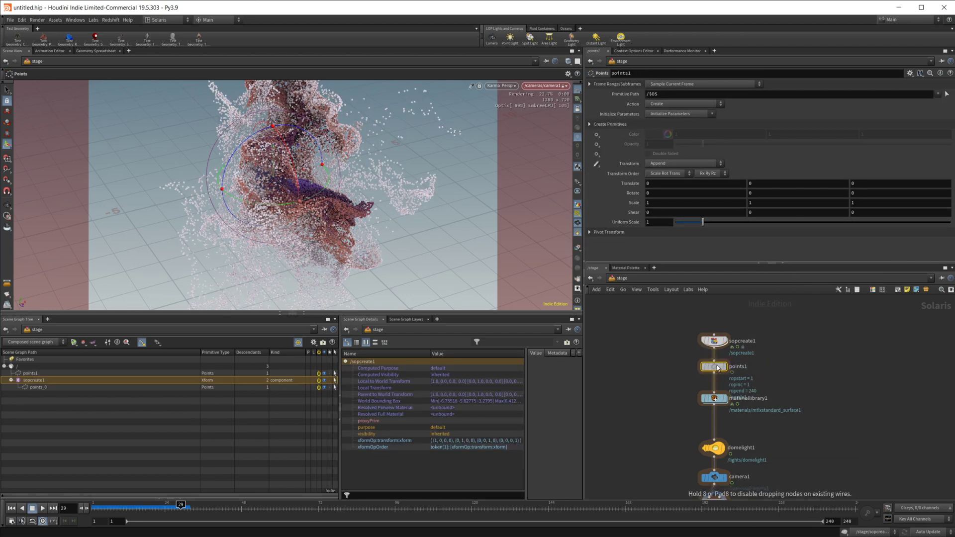
pyautogui.click(665, 104)
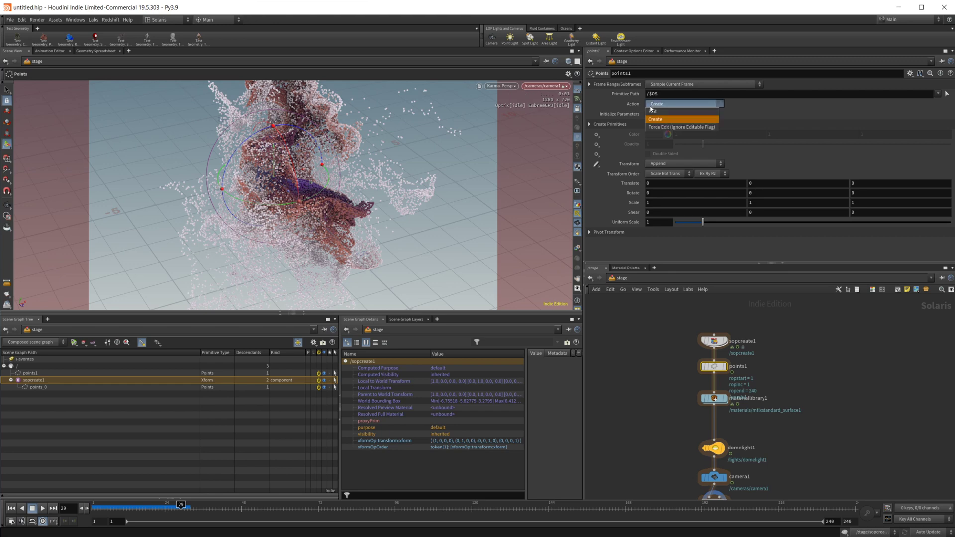
pyautogui.click(661, 111)
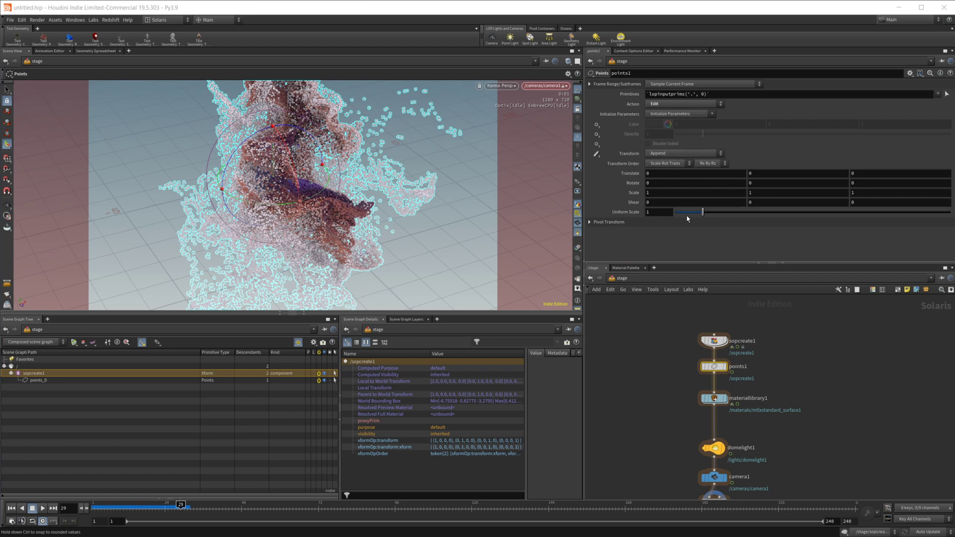
pyautogui.click(760, 214)
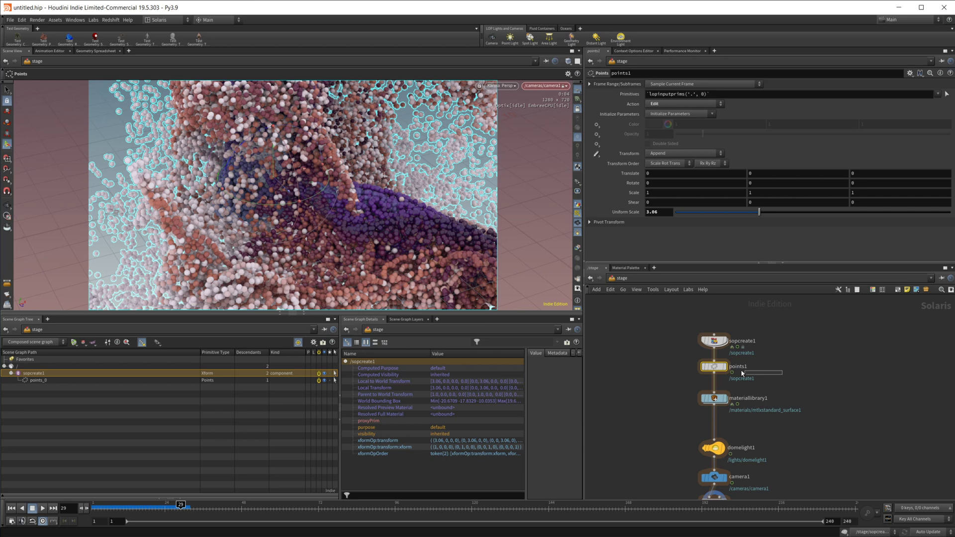
# Step: Replace points1 with an edit_points_0 node for the points_0 widths, placed after sopcreate1
pyautogui.press('Delete')
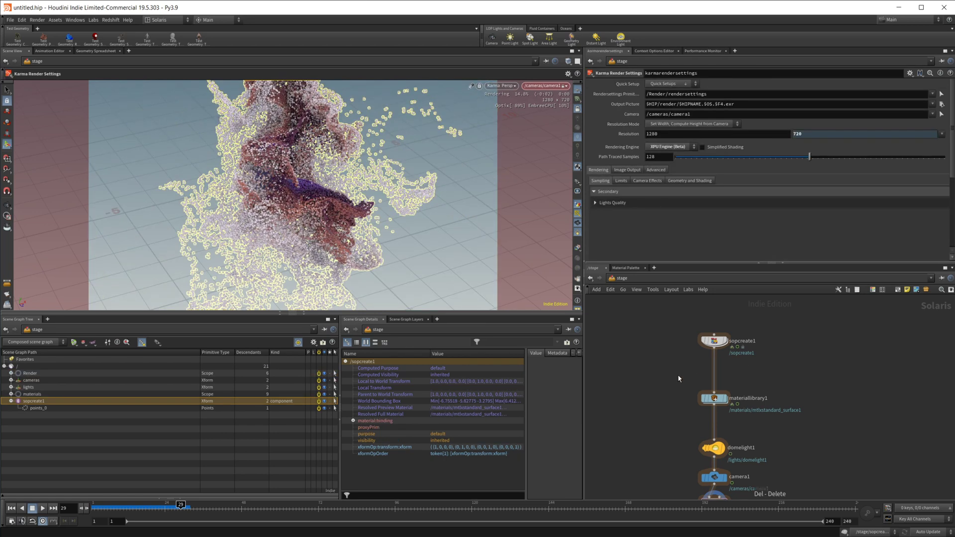
pyautogui.click(69, 408)
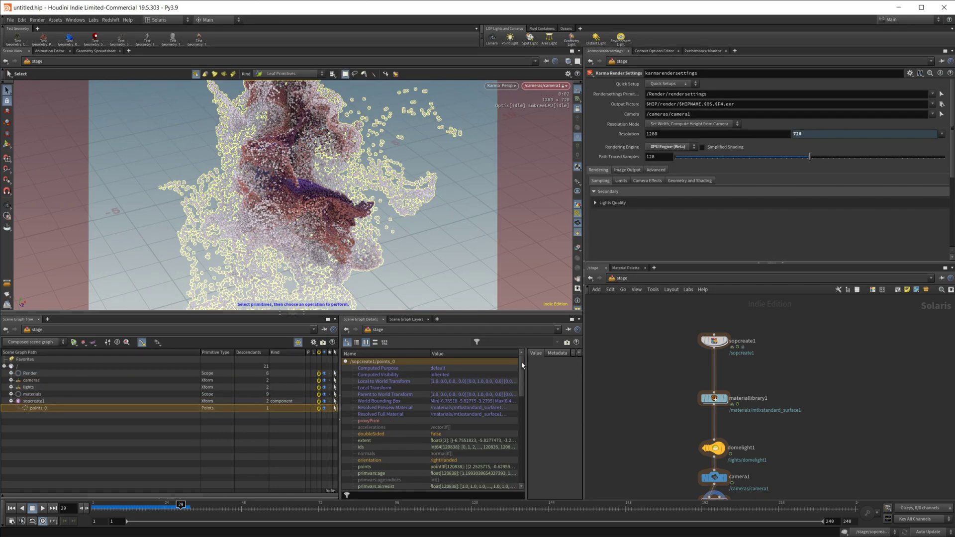
pyautogui.moveTo(522, 366); pyautogui.dragTo(522, 465)
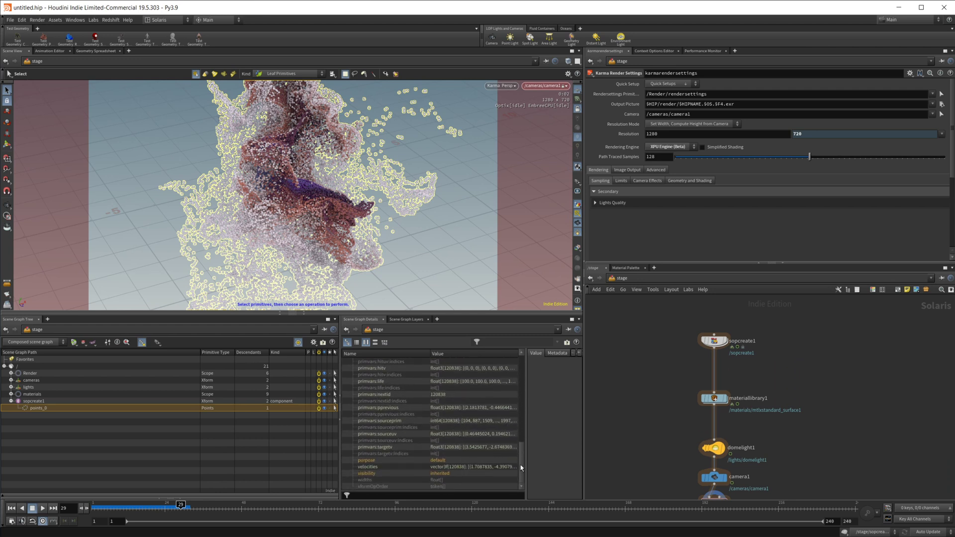
pyautogui.rightClick(382, 481)
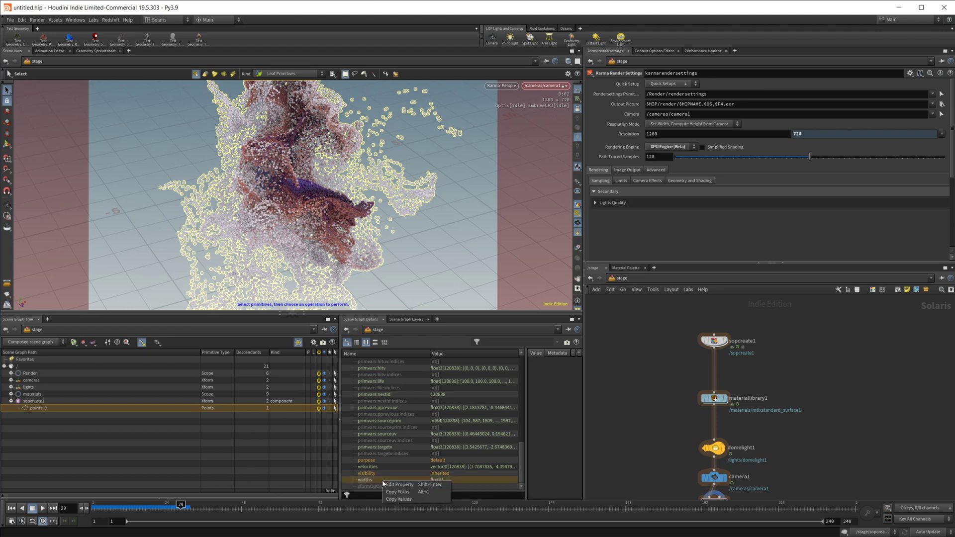
pyautogui.click(401, 484)
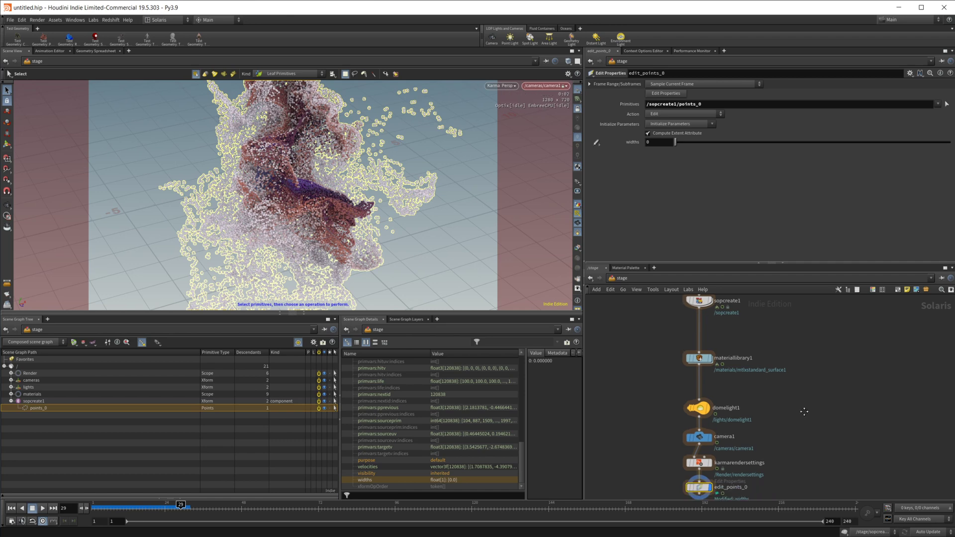
pyautogui.moveTo(694, 472); pyautogui.dragTo(695, 320)
# Step: Display karmarendersettings, set edit_points_0 widths to 1, and restart the Karma render
pyautogui.click(693, 451)
pyautogui.click(703, 452)
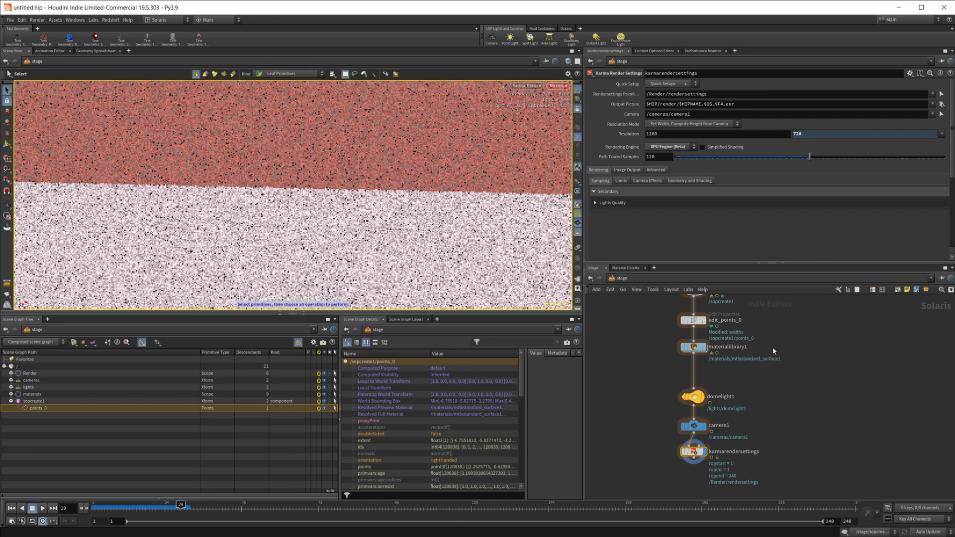
pyautogui.moveTo(767, 359); pyautogui.dragTo(749, 433, button='middle')
pyautogui.click(679, 397)
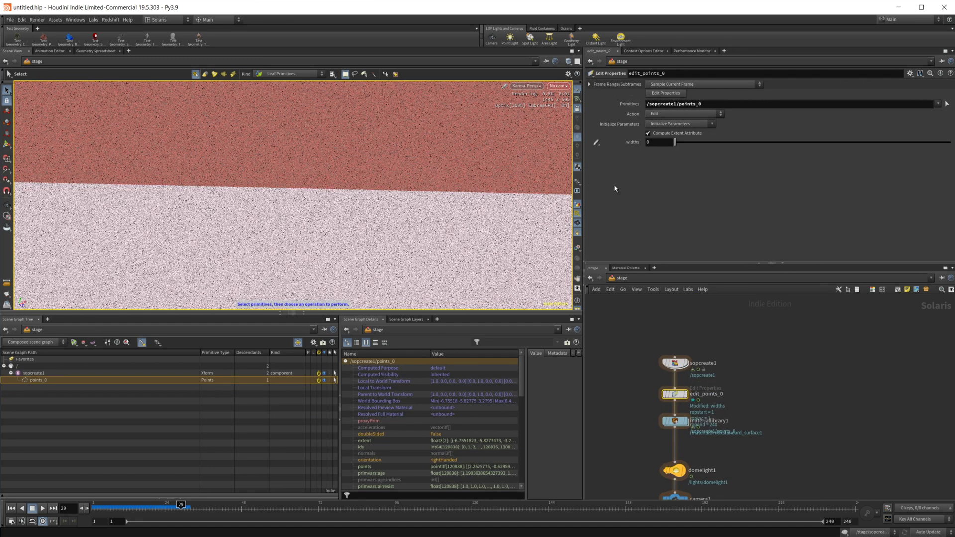
pyautogui.click(647, 142)
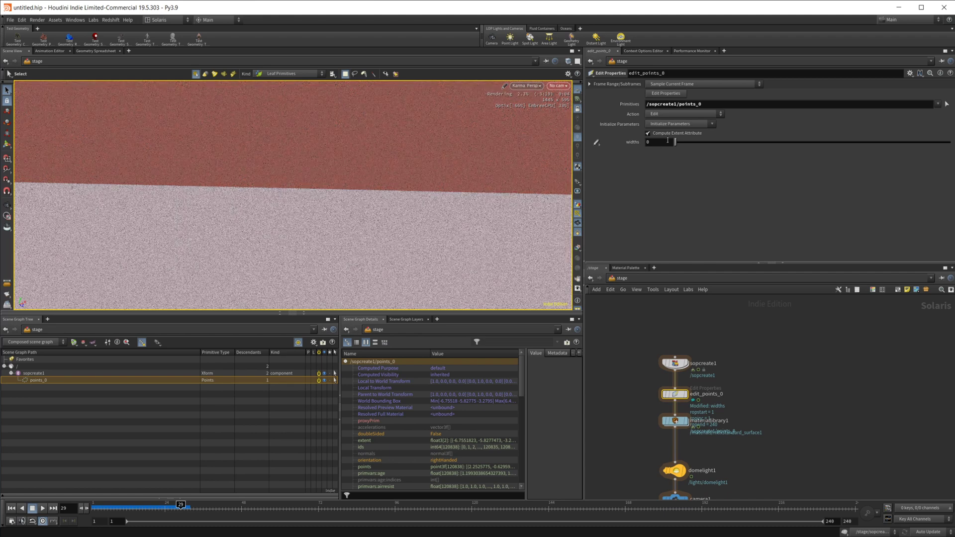
pyautogui.write('1')
pyautogui.press('Return')
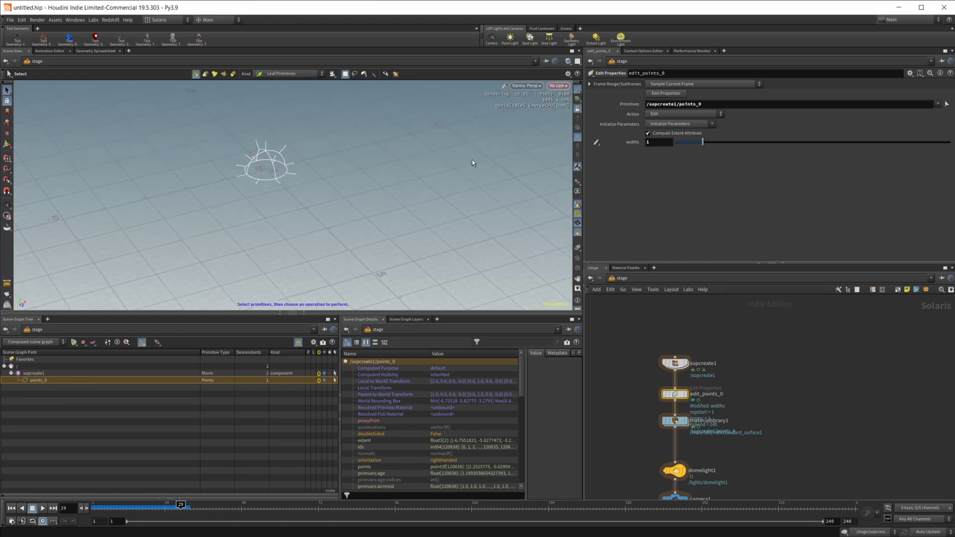
pyautogui.click(528, 86)
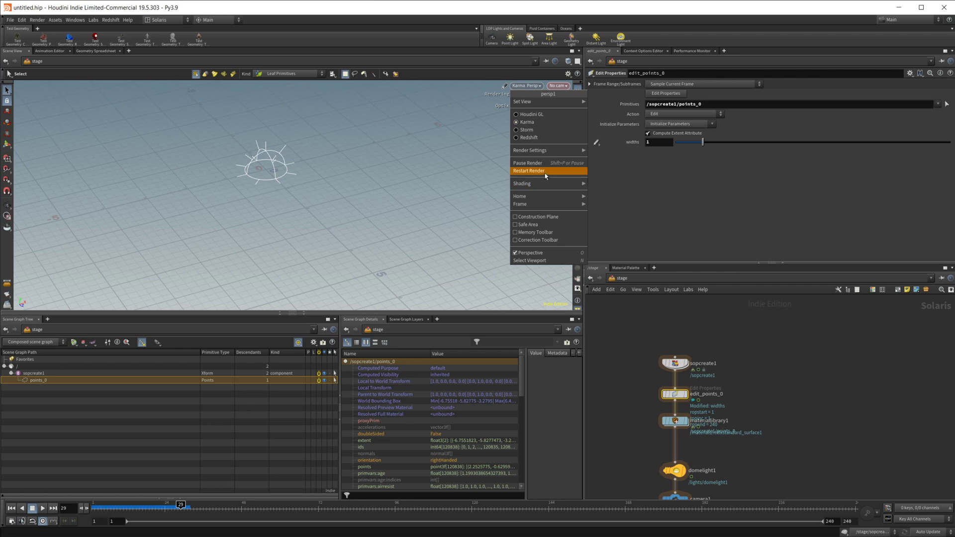
pyautogui.click(545, 172)
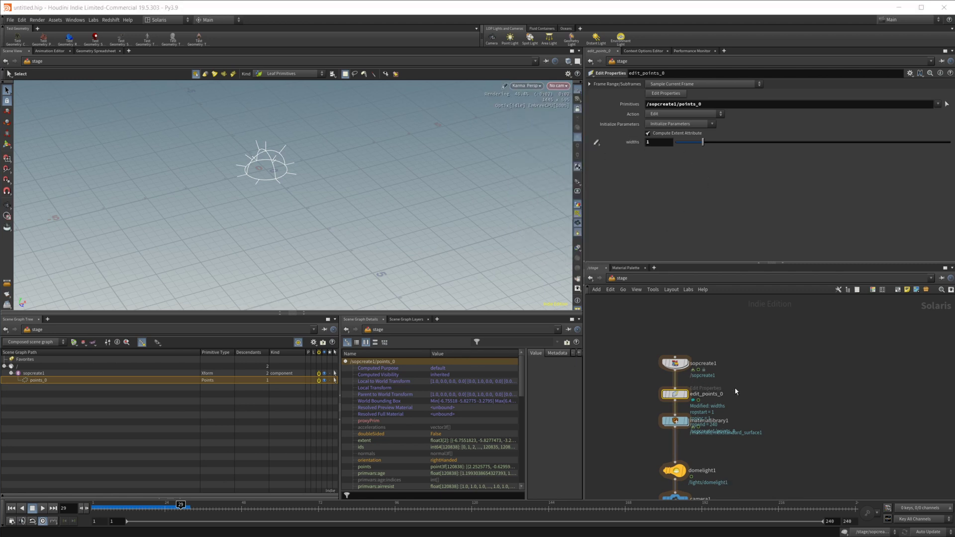
# Step: Delete edit_points_0 and add a displayed Attribute Create node after popnet inside sopcreate1
pyautogui.moveTo(665, 393)
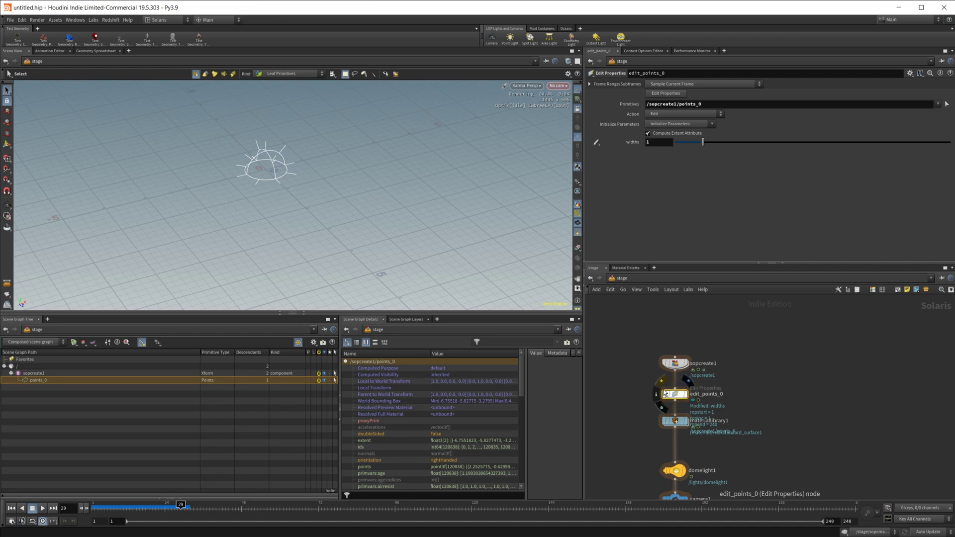
pyautogui.press('Delete')
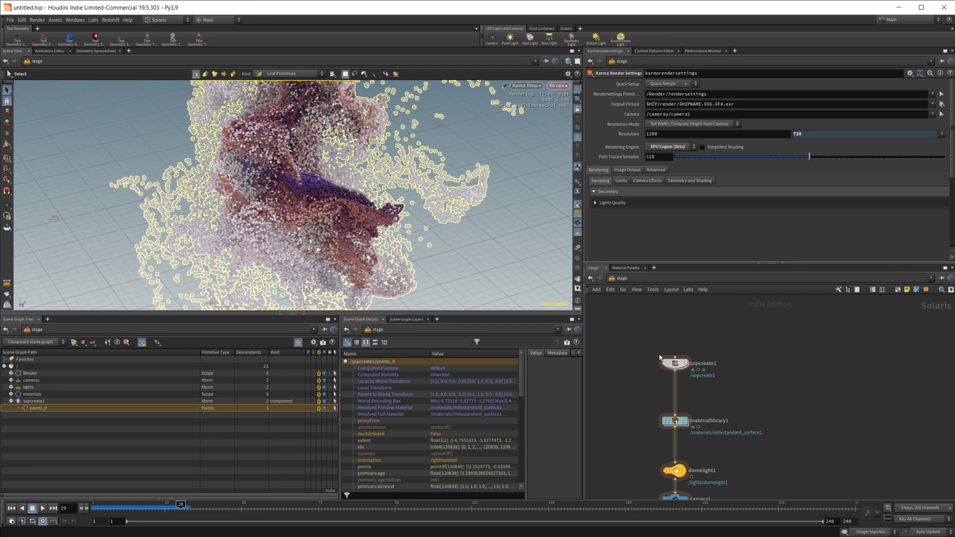
pyautogui.doubleClick(679, 368)
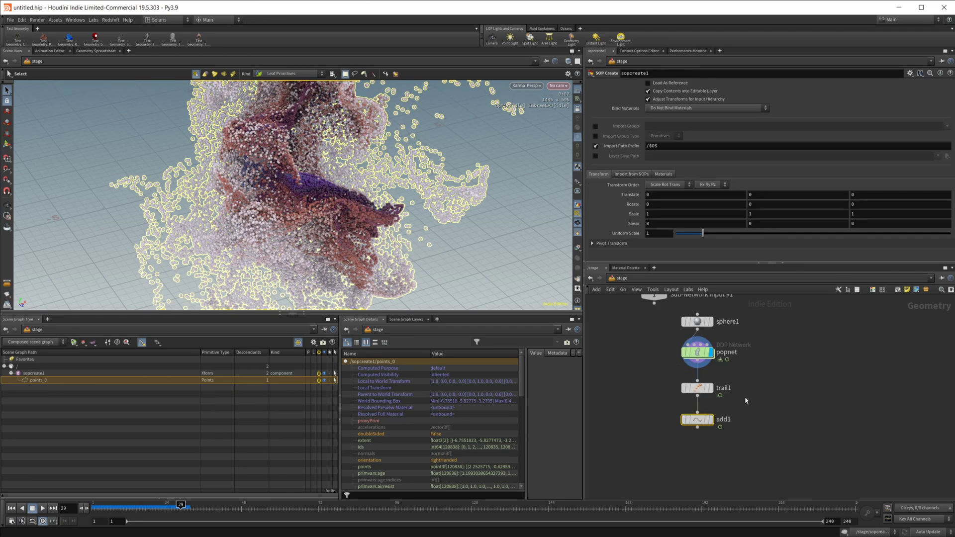
pyautogui.press('Tab')
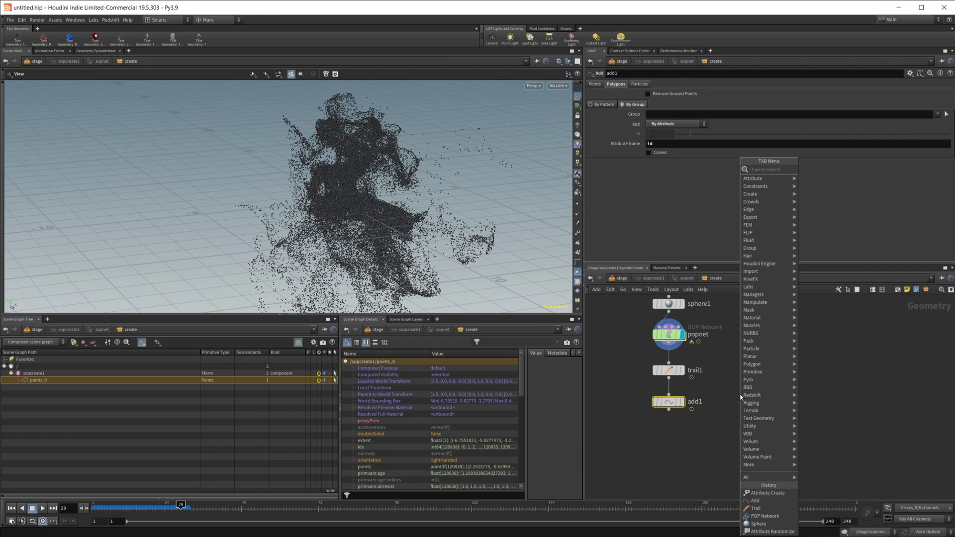
pyautogui.write('a')
pyautogui.press('BackSpace')
pyautogui.write('creat')
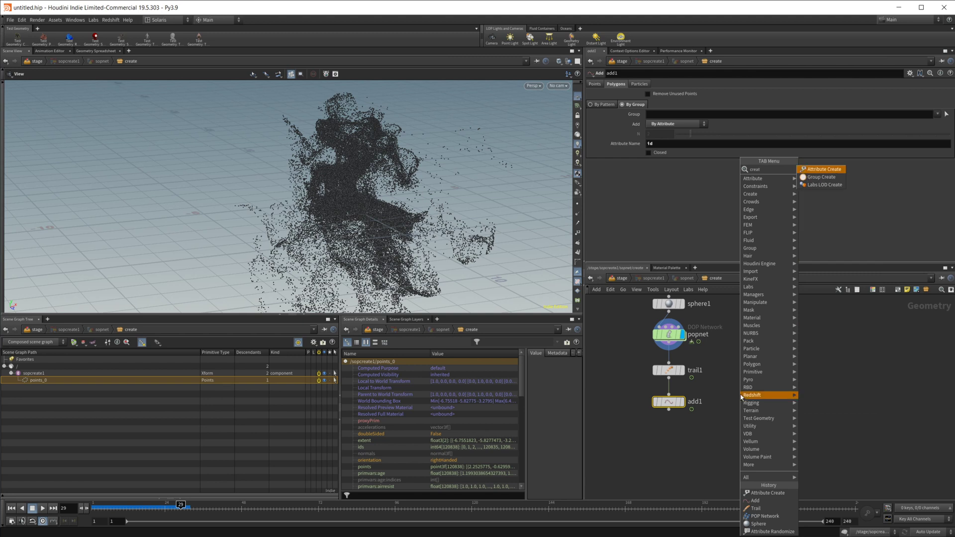
pyautogui.press('Return')
pyautogui.click(741, 397)
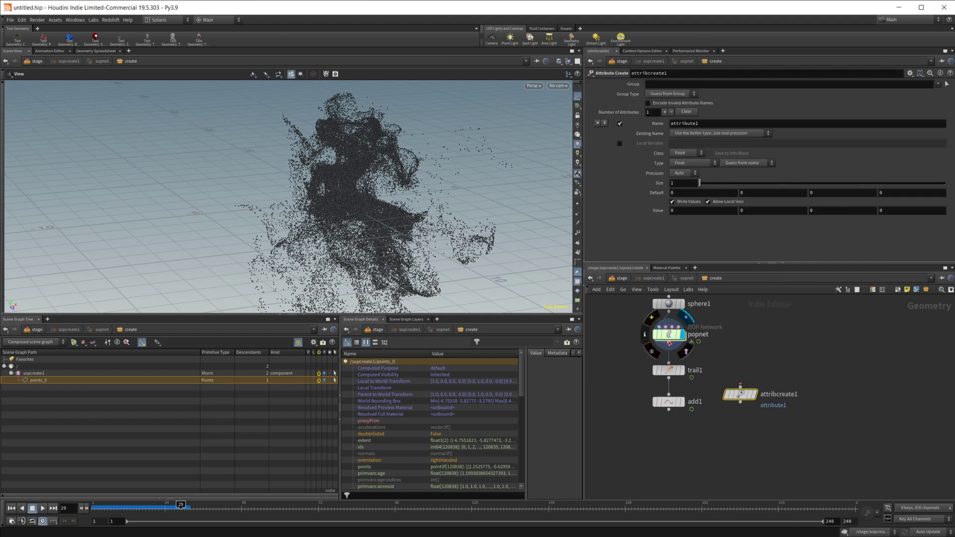
pyautogui.moveTo(668, 351); pyautogui.dragTo(741, 387)
pyautogui.press('r')
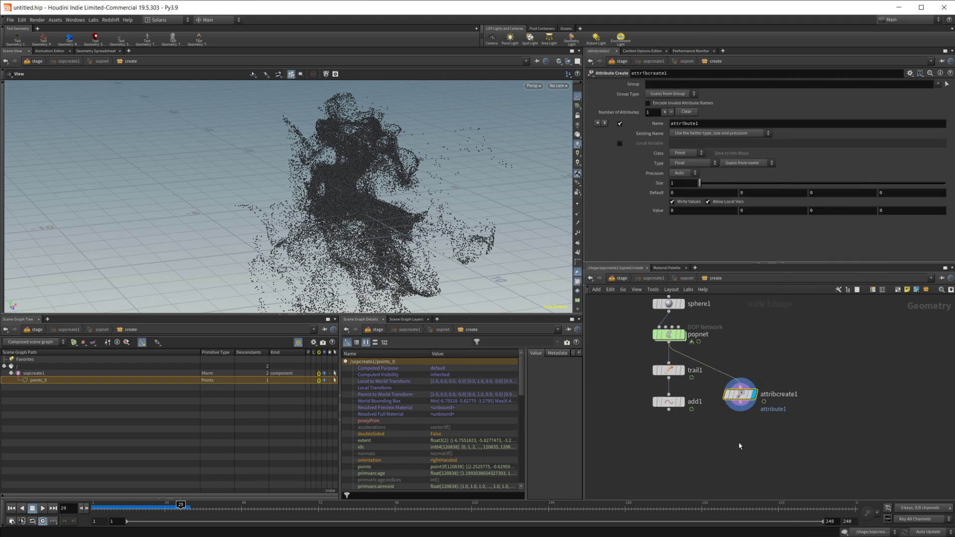
# Step: Name the attribute pscale with value 1 and check the stage render
pyautogui.doubleClick(684, 123)
pyautogui.write('pscale')
pyautogui.press('Return')
pyautogui.click(697, 211)
pyautogui.write('1')
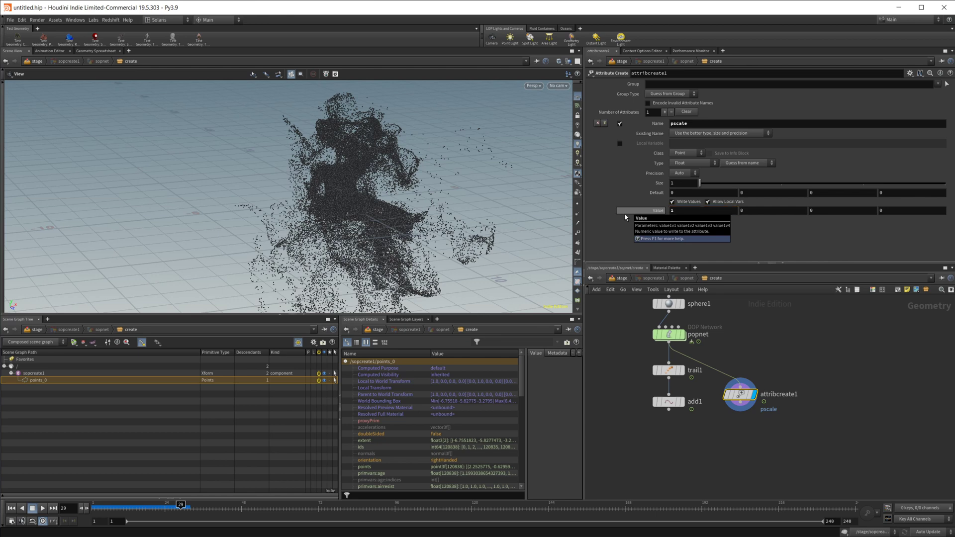
pyautogui.press('Return')
pyautogui.click(620, 278)
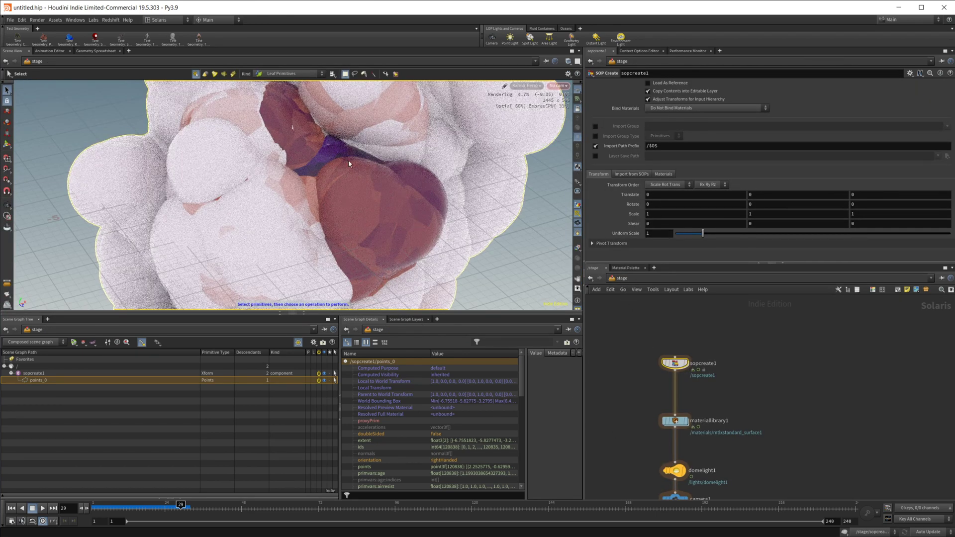
# Step: Lower the pscale value to .01 and recheck the render
pyautogui.doubleClick(674, 363)
pyautogui.click(742, 396)
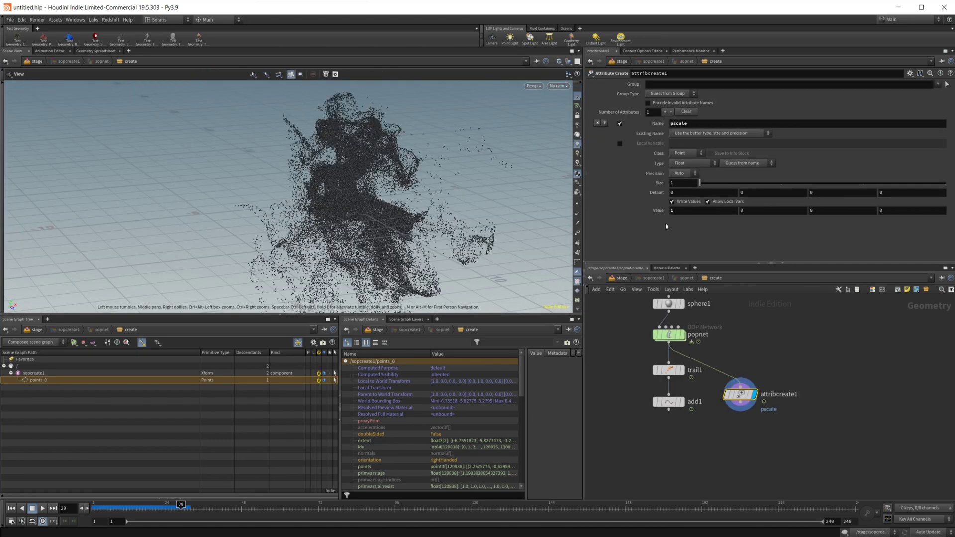
pyautogui.click(693, 212)
pyautogui.write('.01')
pyautogui.press('Return')
pyautogui.click(622, 278)
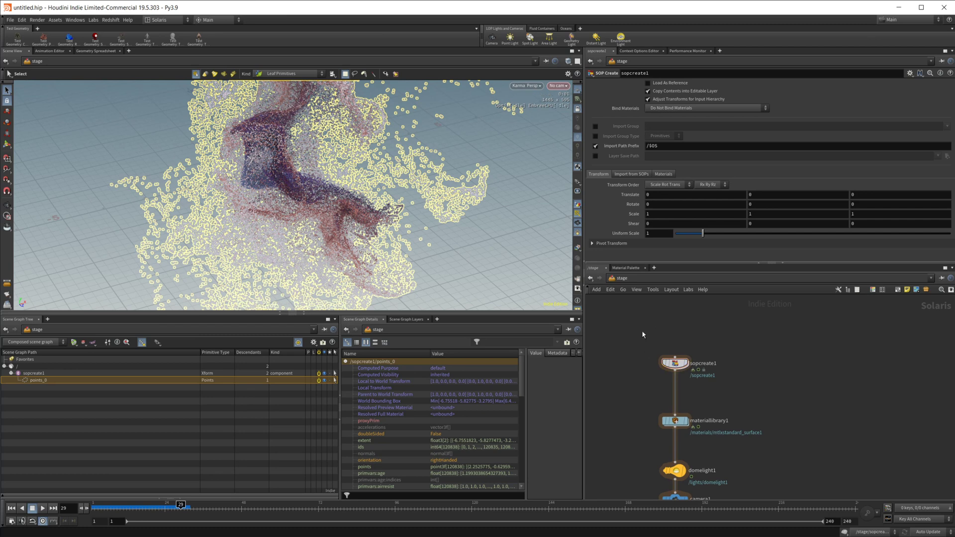
# Step: Change the pscale value again to 0.1 and return to the stage render
pyautogui.doubleClick(674, 363)
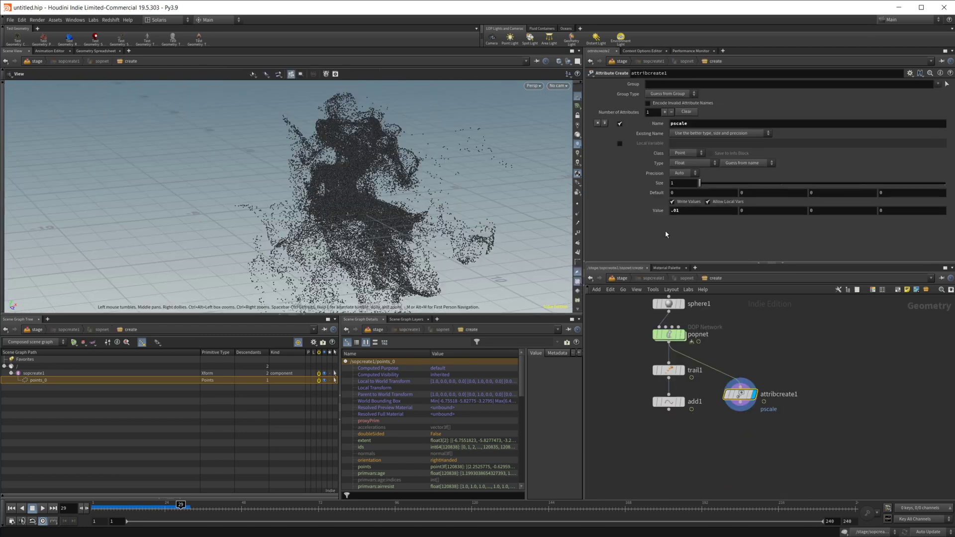
pyautogui.click(698, 214)
pyautogui.click(622, 278)
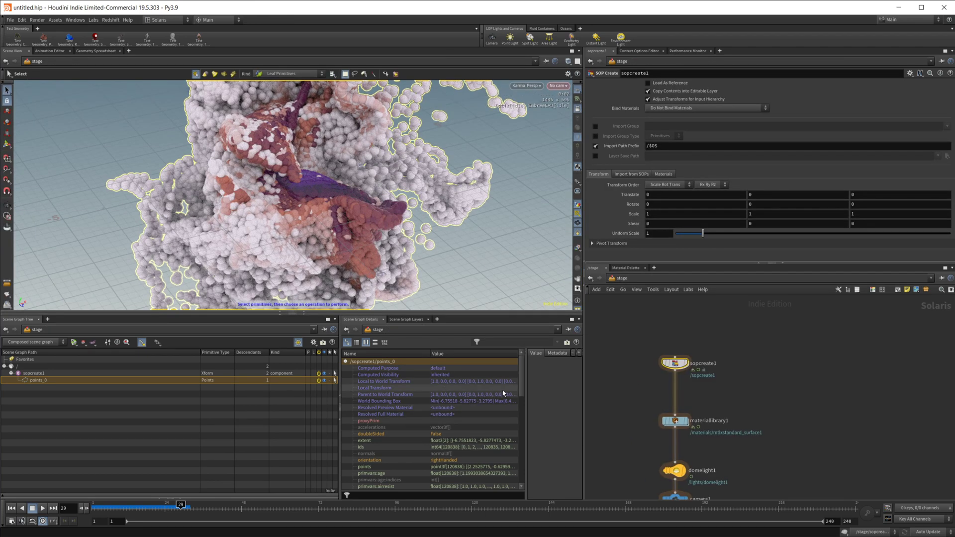
# Step: Check the 0.2 point widths, then set attribcreate1 pscale to .05 and return to /stage
pyautogui.scroll(-10, 479, 389)
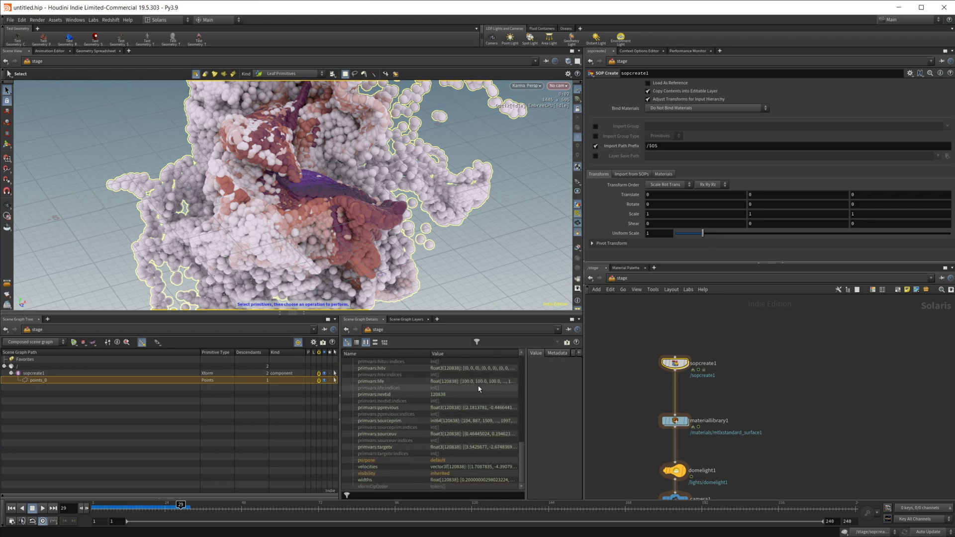
pyautogui.click(370, 480)
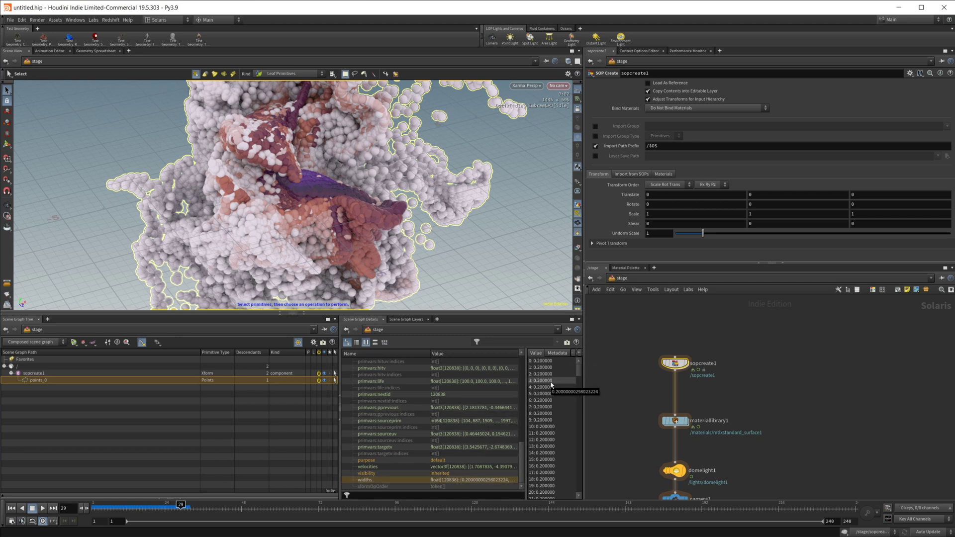
pyautogui.doubleClick(675, 362)
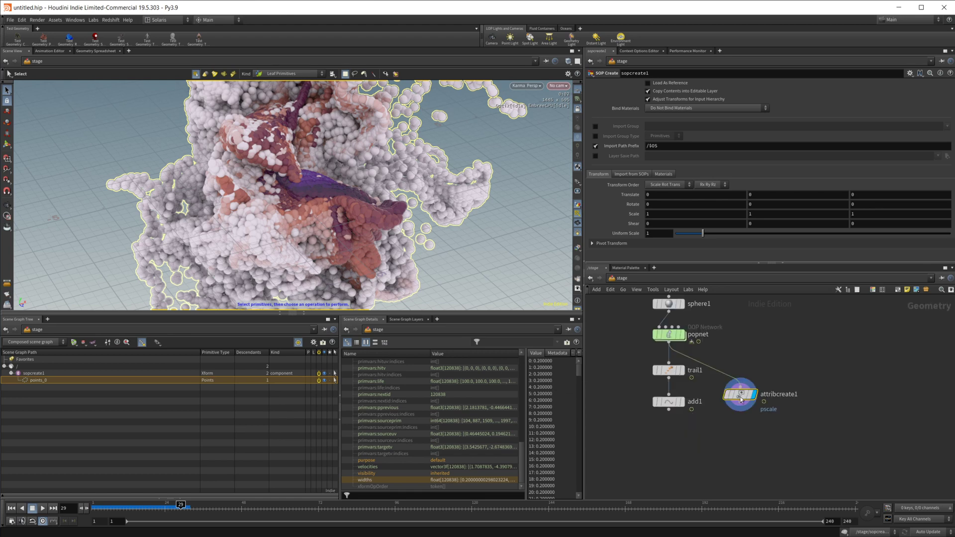
pyautogui.click(740, 398)
pyautogui.click(697, 215)
pyautogui.write('05')
pyautogui.press('Return')
pyautogui.click(621, 278)
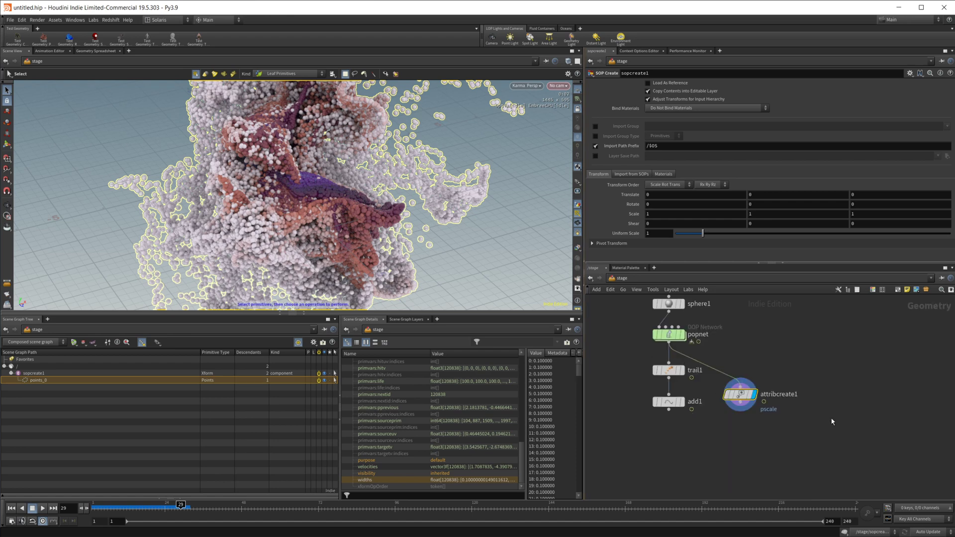
# Step: Rewire attribcreate1 after add1, display it, and view the stage render
pyautogui.press('l')
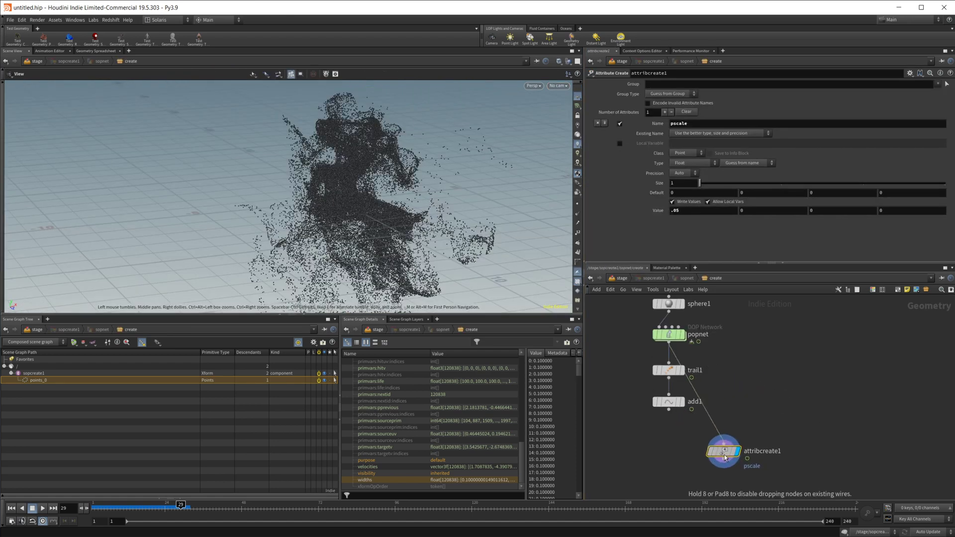
pyautogui.click(681, 401)
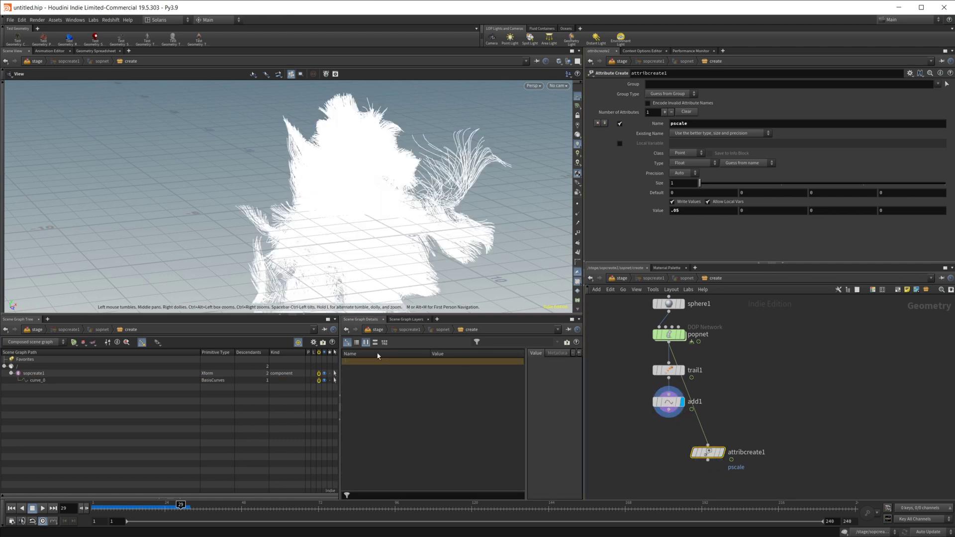
pyautogui.click(621, 278)
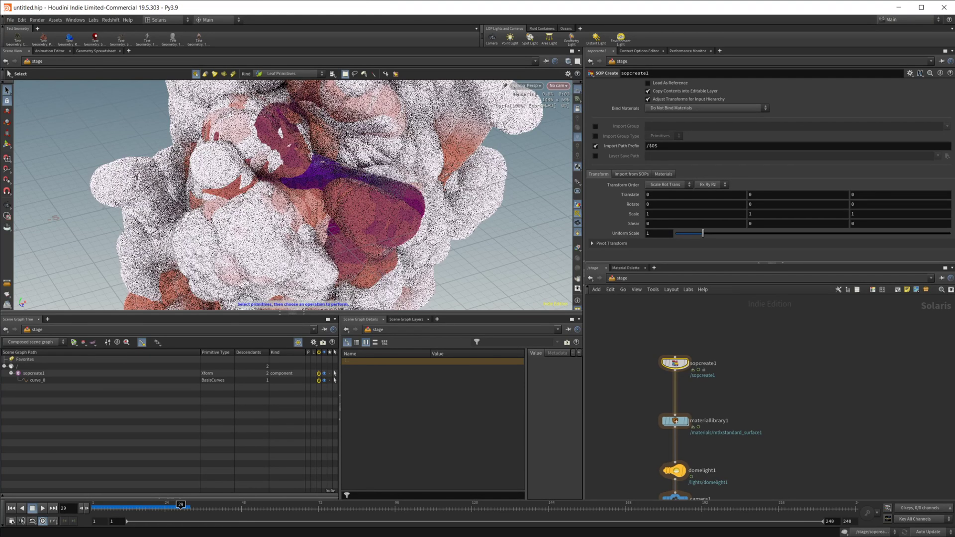
# Step: Set the curves' pscale to .01 and view the Karma render at /stage
pyautogui.doubleClick(675, 362)
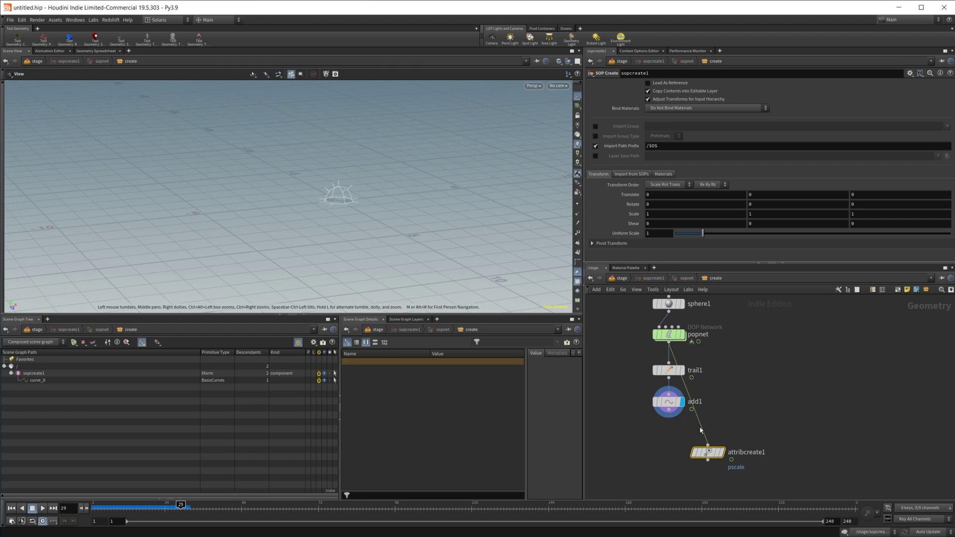
pyautogui.click(723, 453)
pyautogui.click(697, 214)
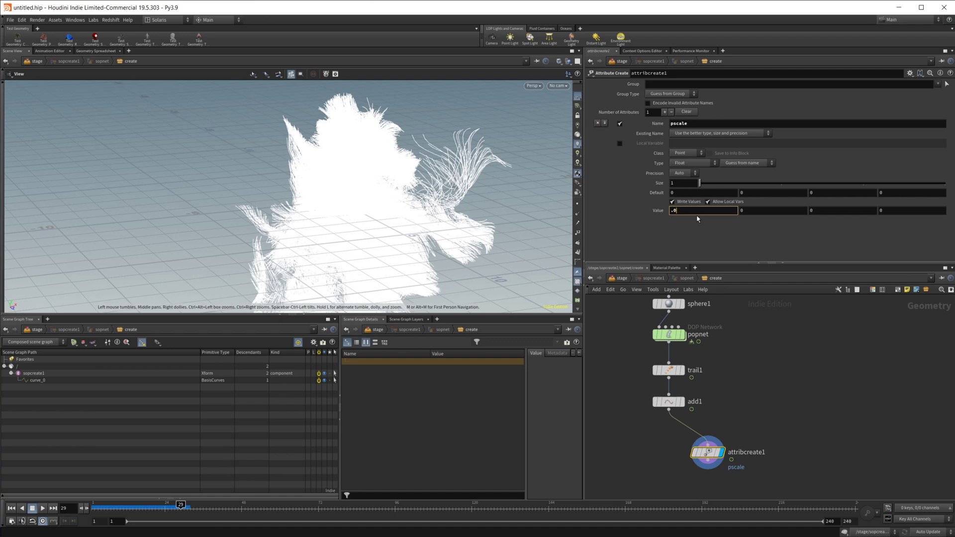
pyautogui.press('Return')
pyautogui.click(621, 278)
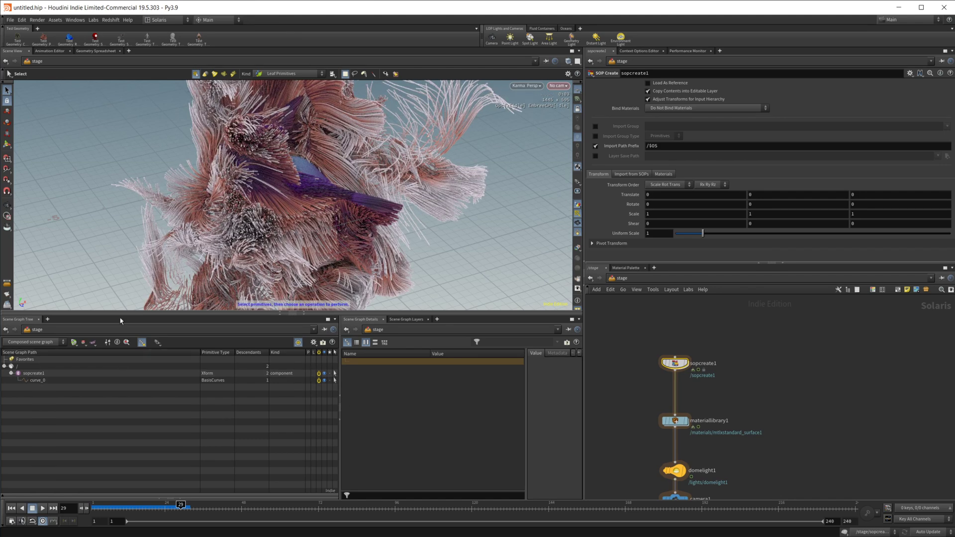
# Step: Create an edit_curve_0 Edit Properties node for curve_0's widths property
pyautogui.click(38, 380)
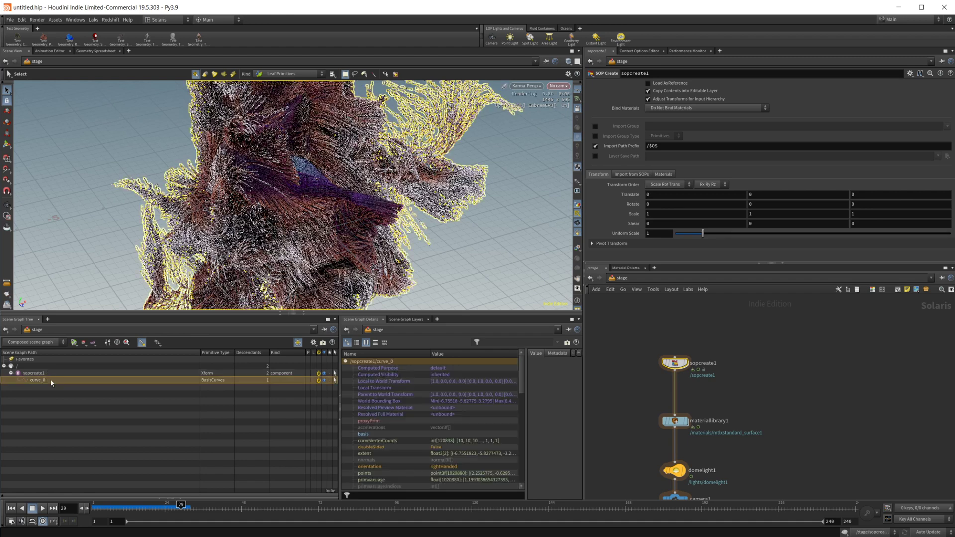
pyautogui.scroll(-10, 438, 453)
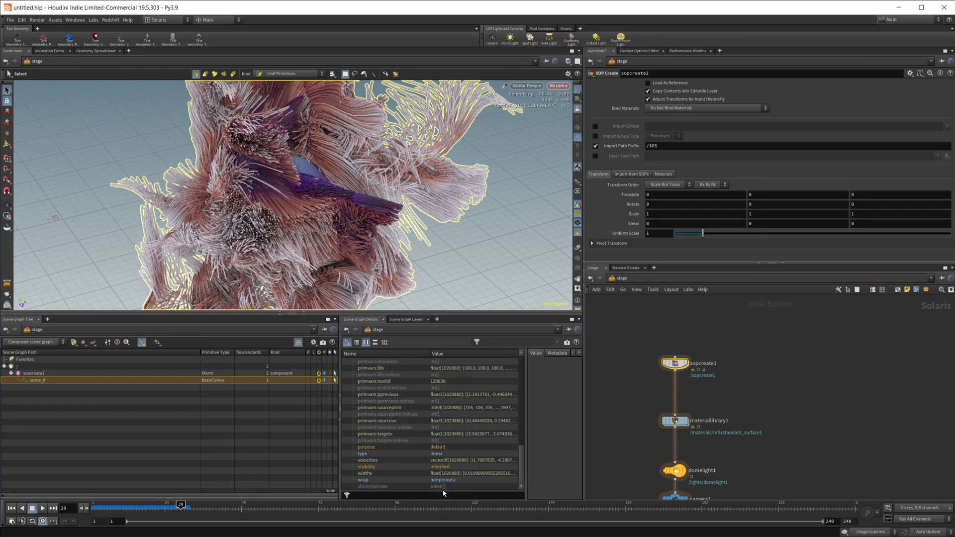
pyautogui.click(375, 473)
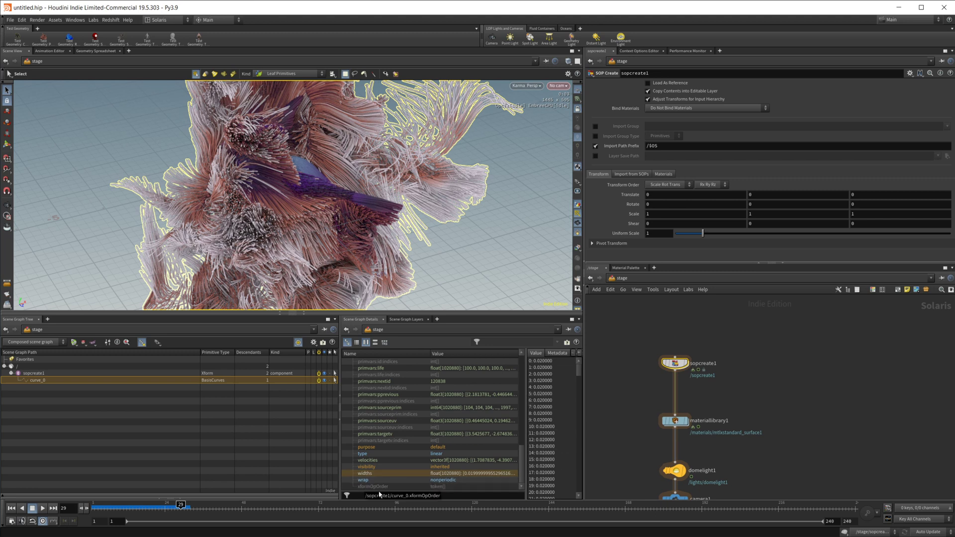
pyautogui.rightClick(382, 475)
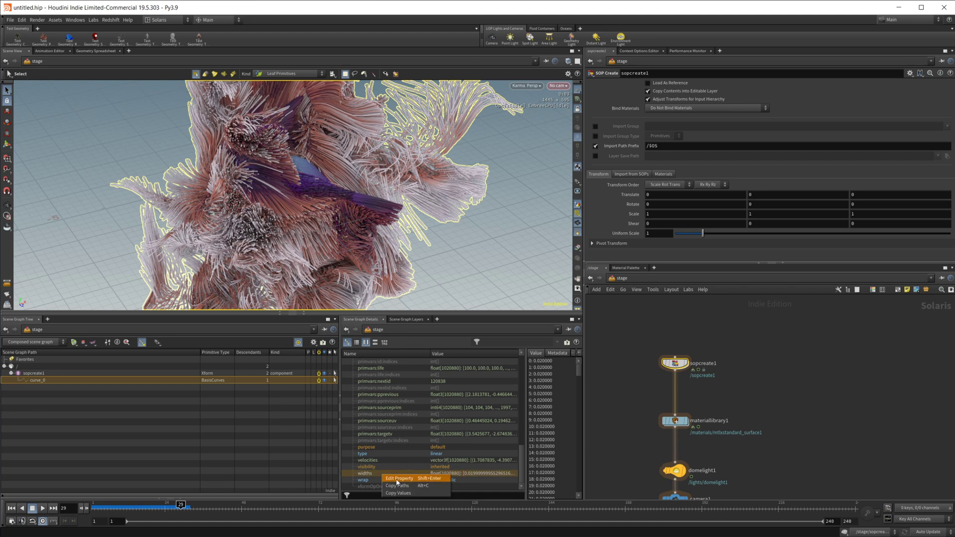
pyautogui.click(396, 478)
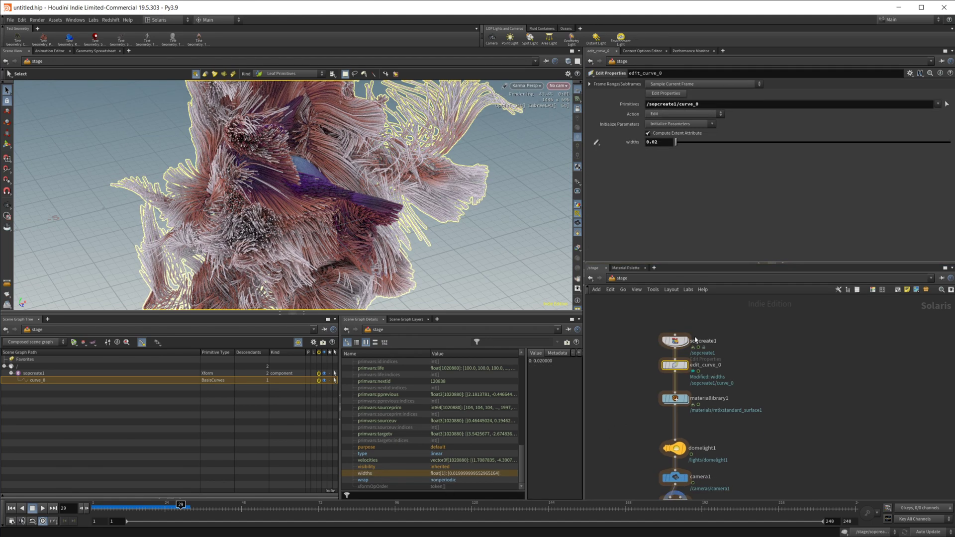
# Step: Set edit_curve_0 widths to .04, then to .1 for thicker curves
pyautogui.click(665, 142)
pyautogui.write('.04')
pyautogui.press('Return')
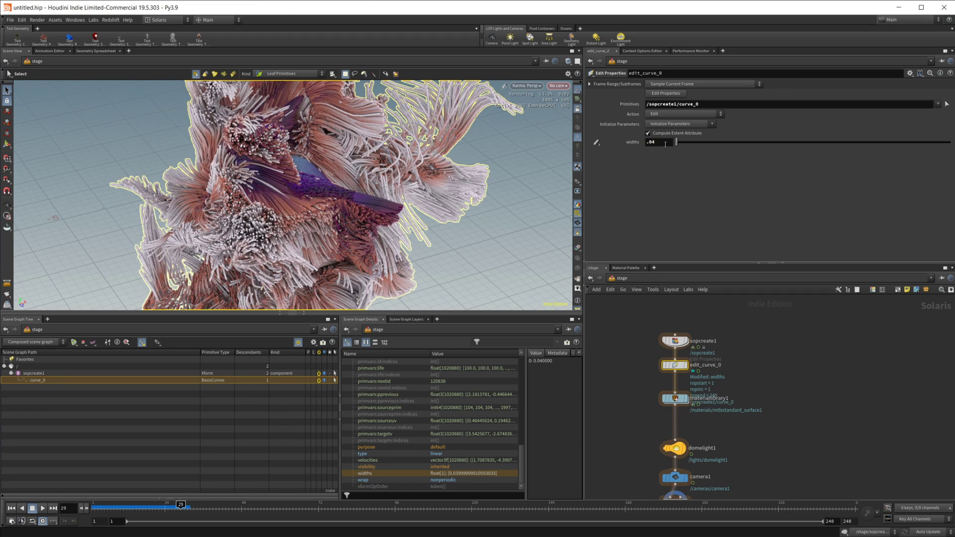
pyautogui.click(664, 143)
pyautogui.write('.1')
pyautogui.press('Return')
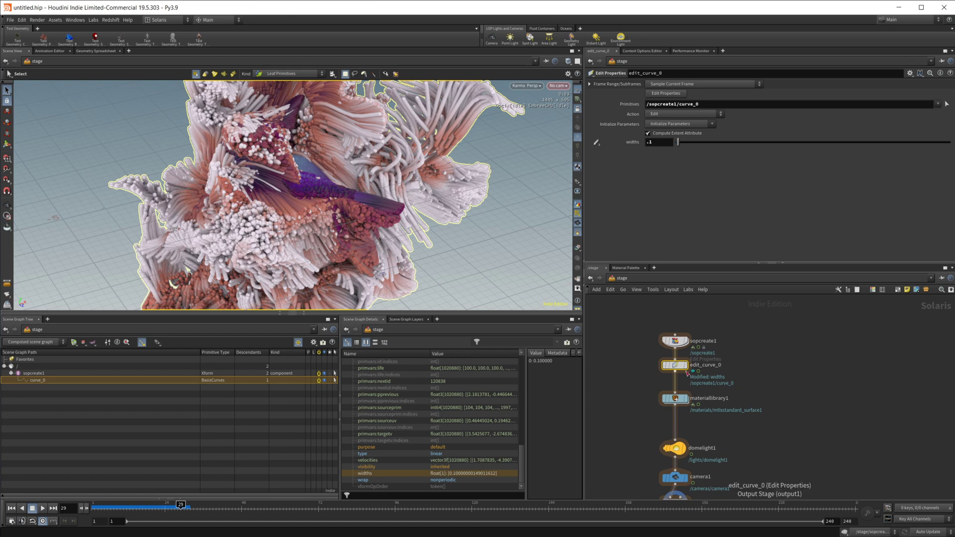
# Step: Display add1 instead of attribcreate1 inside sopcreate1 and check the curve widths at /stage
pyautogui.doubleClick(675, 341)
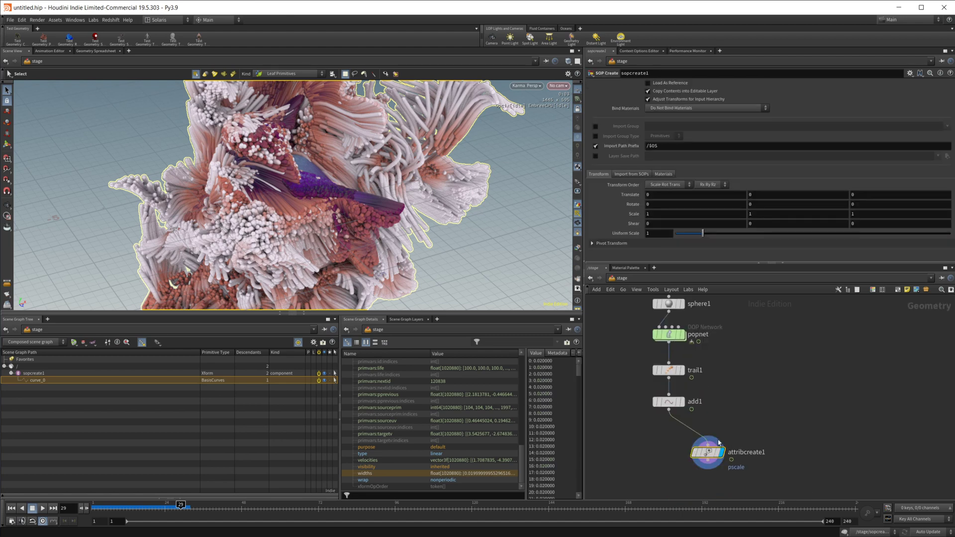
pyautogui.click(673, 399)
pyautogui.click(682, 402)
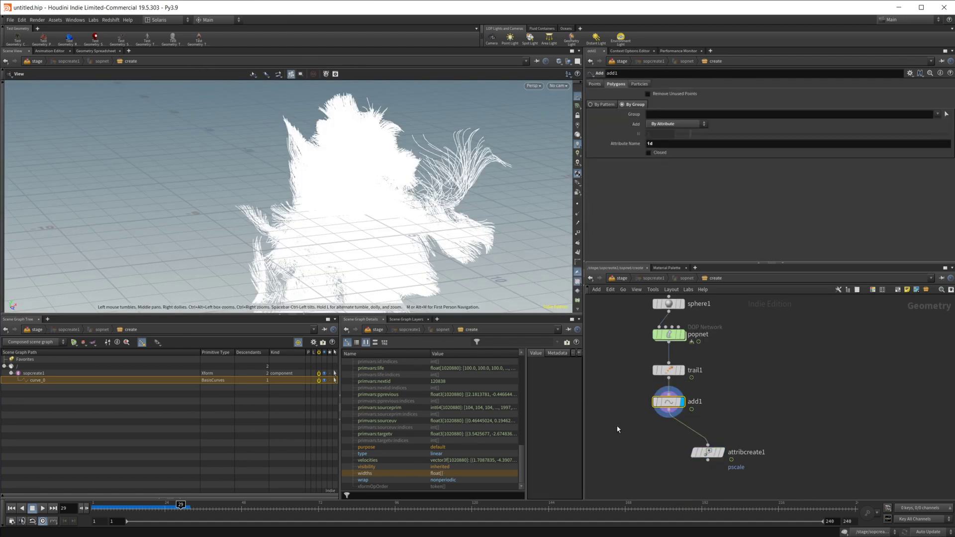
pyautogui.click(622, 279)
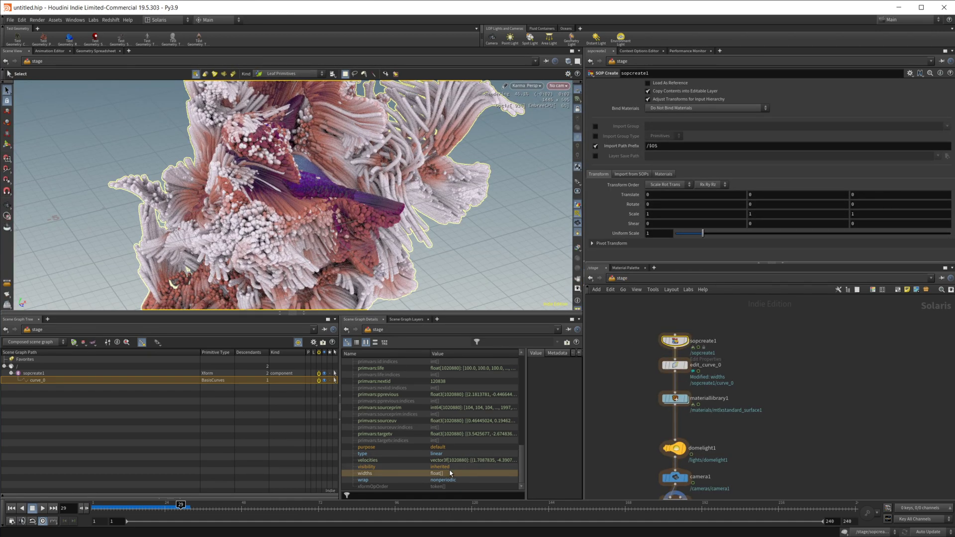
pyautogui.click(452, 472)
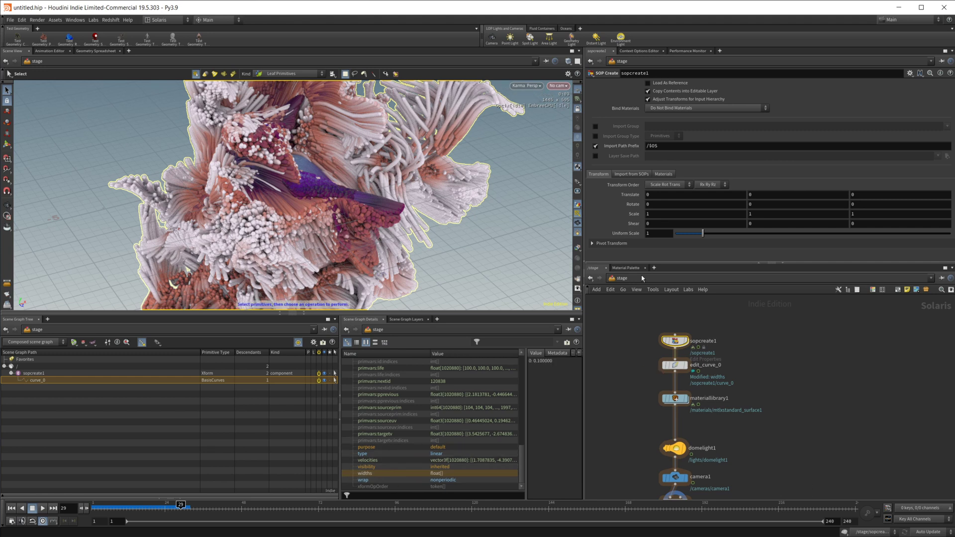
# Step: Set edit_curve_0 widths to .02 for thin curves
pyautogui.click(674, 365)
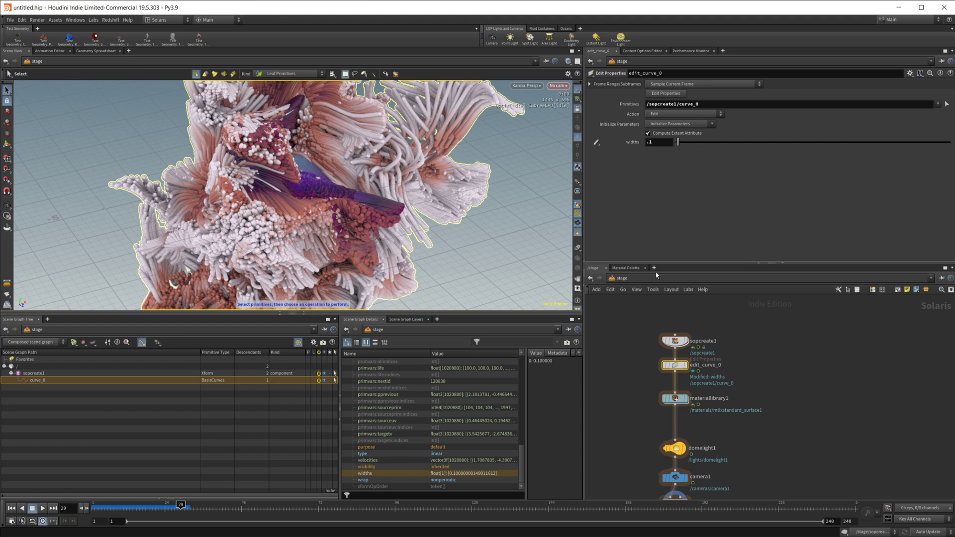
pyautogui.click(666, 142)
pyautogui.press('BackSpace')
pyautogui.write('02')
pyautogui.press('Return')
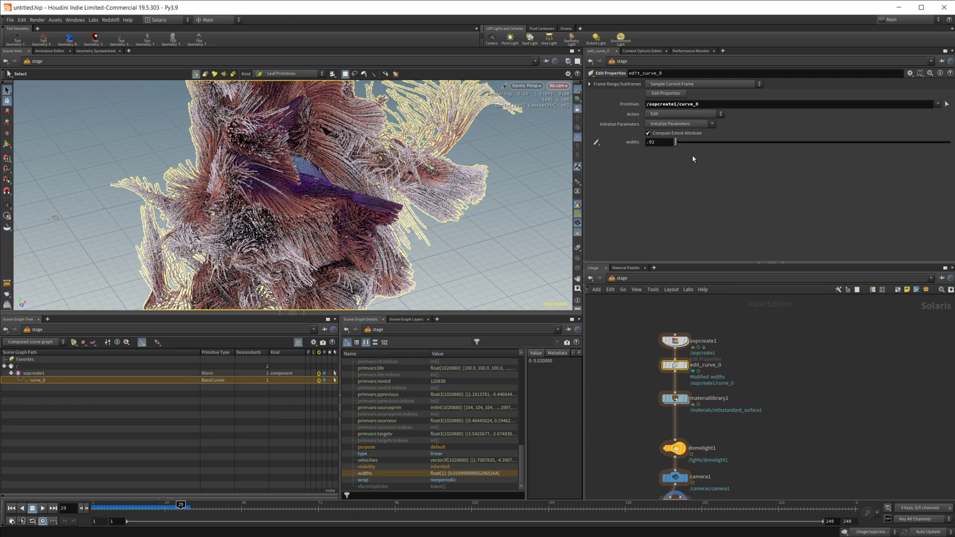